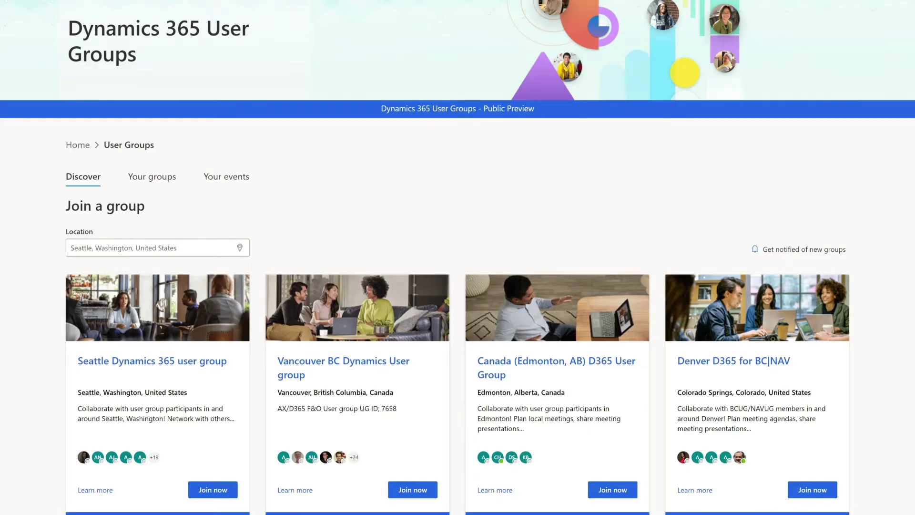
Step: Scroll down the Power Platform Community page toward the account settings
scroll(458, 257, down, 2)
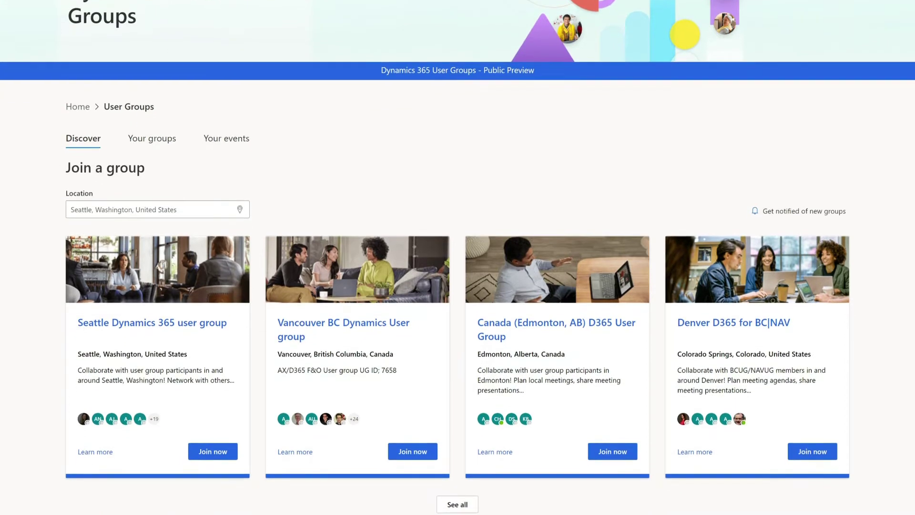
scroll(457, 257, down, 1)
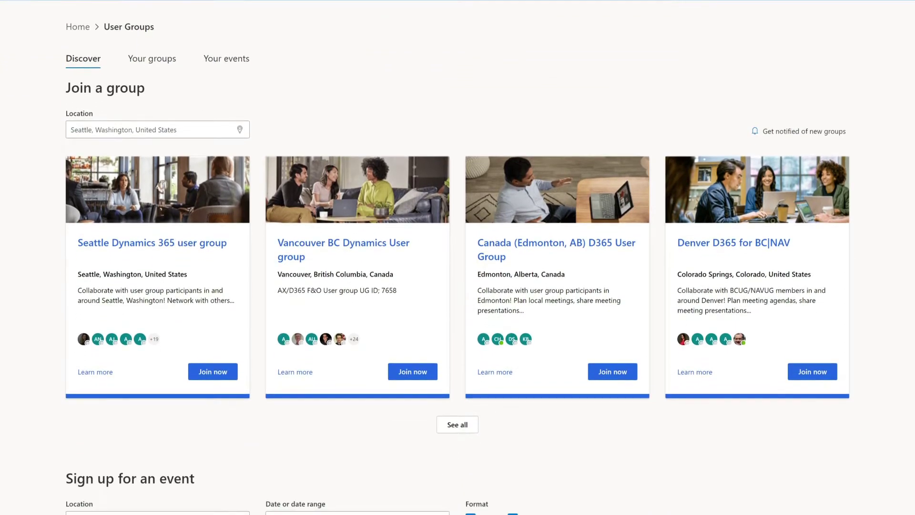
scroll(457, 258, down, 6)
scroll(458, 257, down, 2)
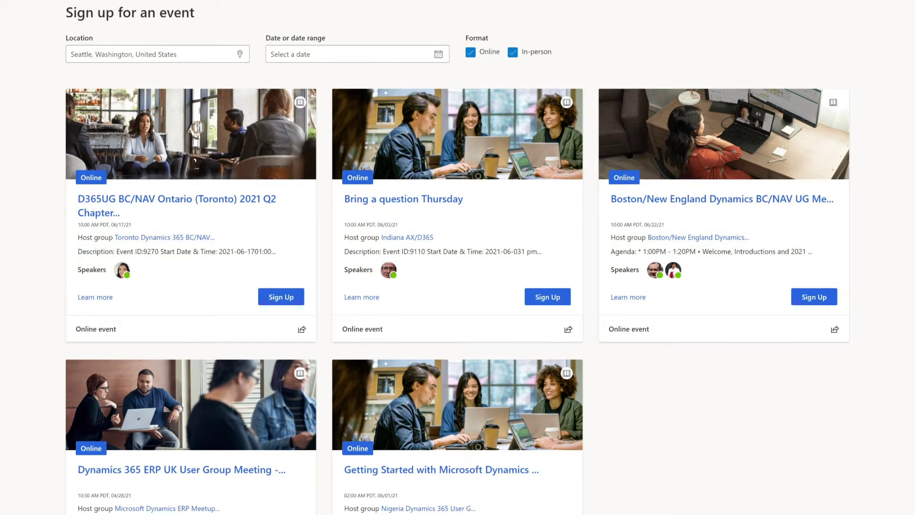
scroll(458, 257, down, 3)
scroll(458, 258, down, 5)
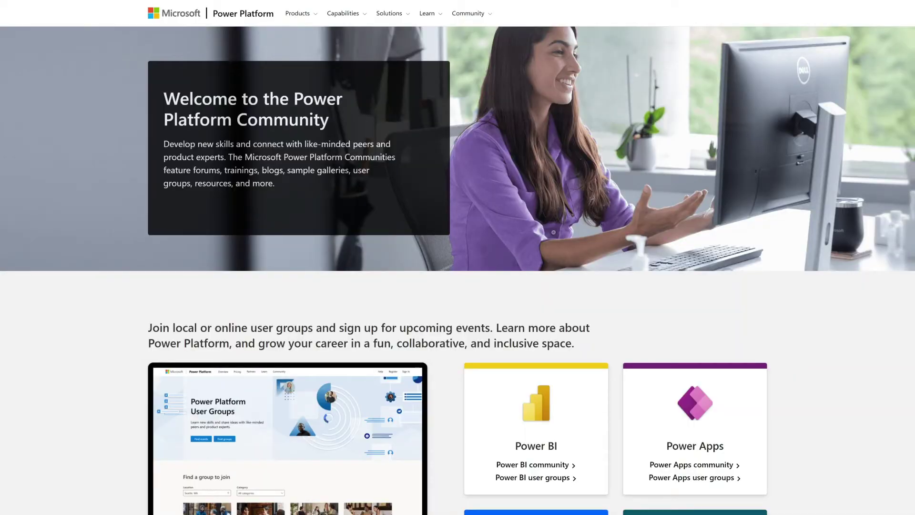
scroll(457, 258, down, 2)
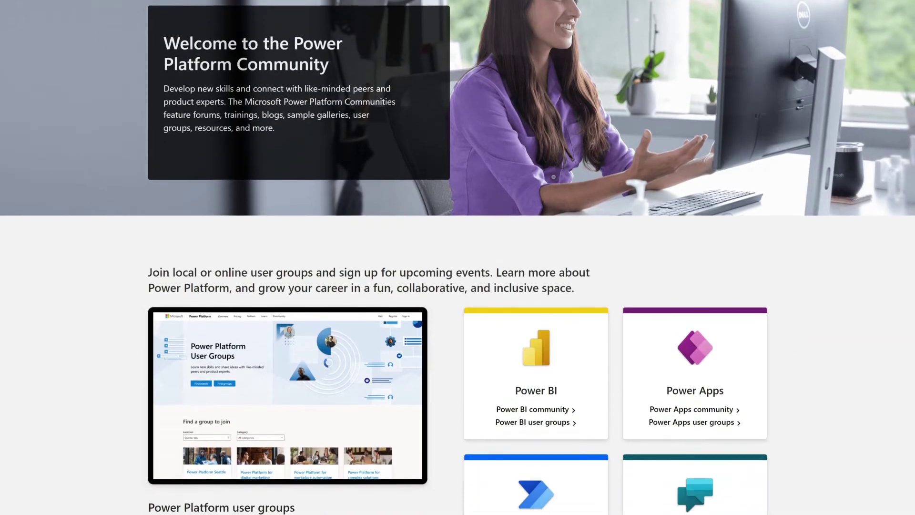
scroll(457, 257, down, 5)
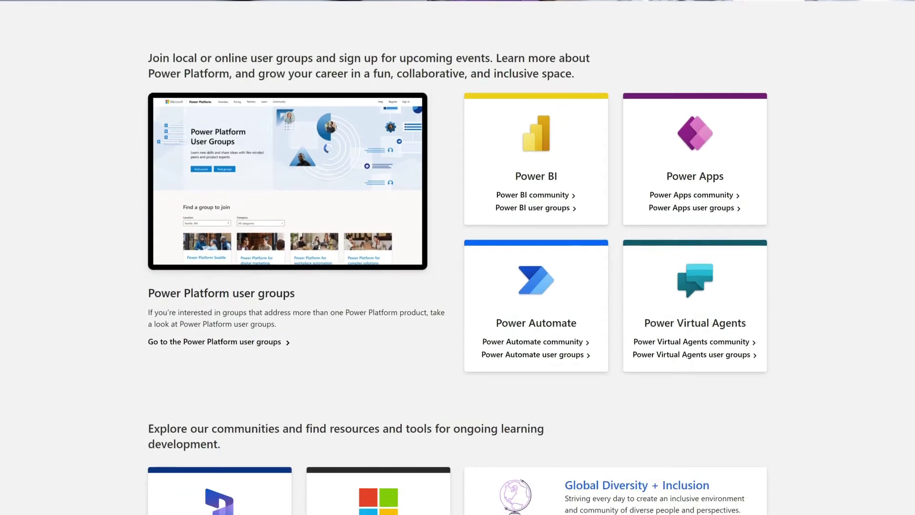
scroll(457, 257, down, 2)
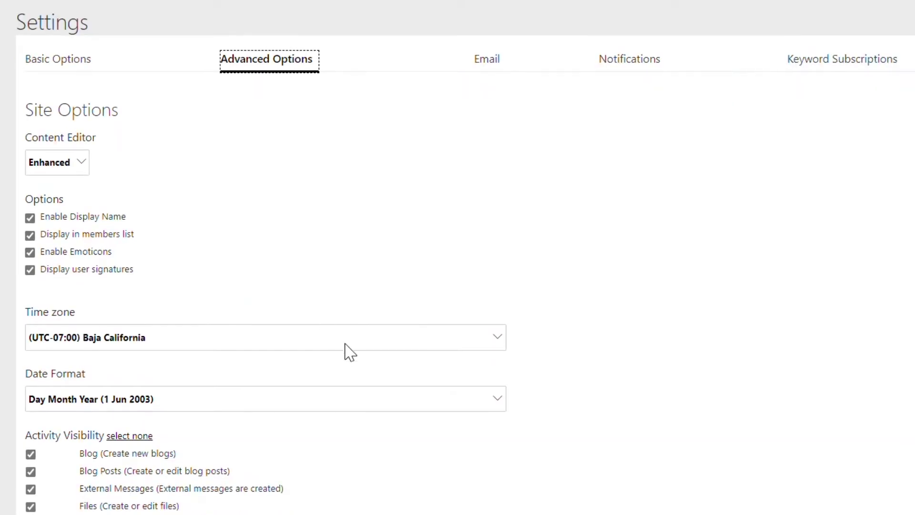
Step: Set the account time zone to (UTC-05:00) Central Time (US & Canada)
click(345, 339)
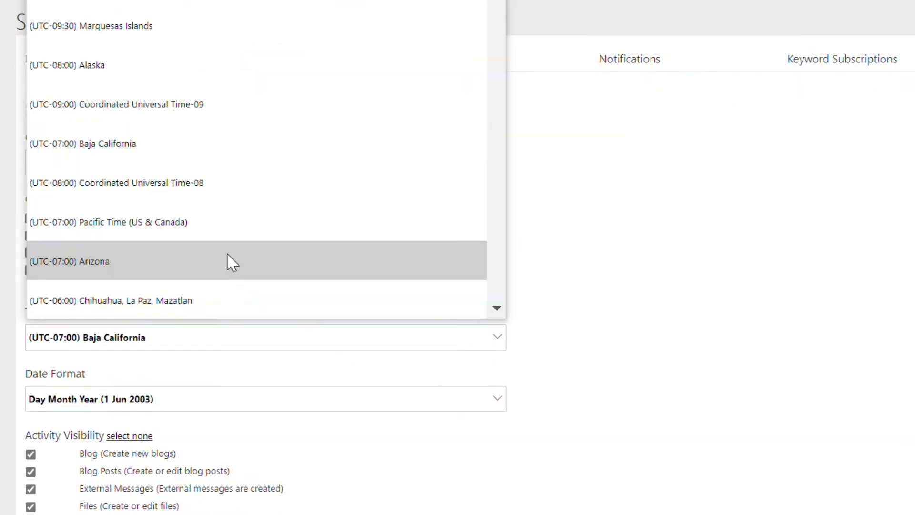
scroll(207, 231, down, 5)
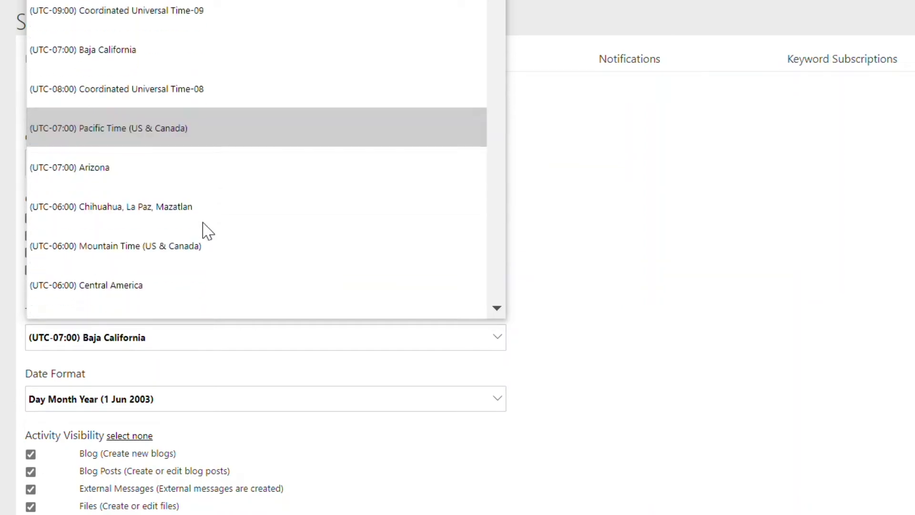
scroll(205, 231, down, 1)
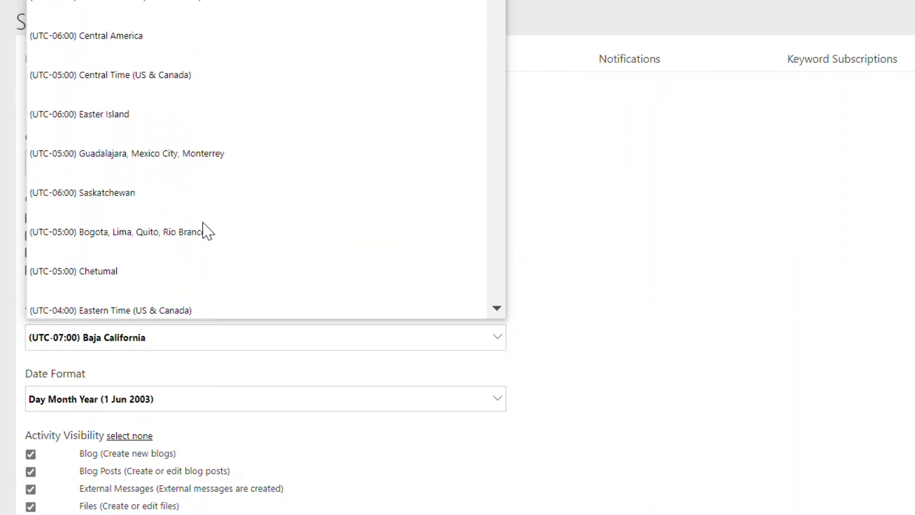
click(204, 89)
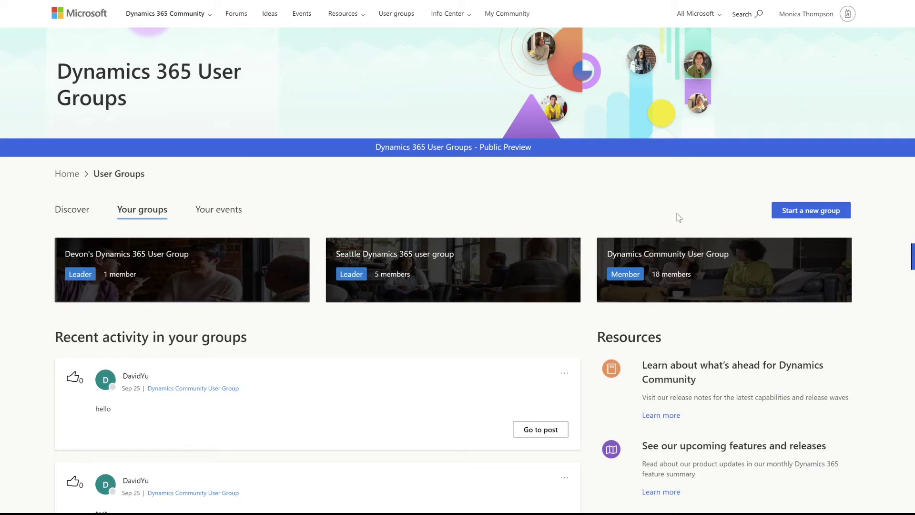
Step: Start a new user group from the Your groups tab
click(795, 213)
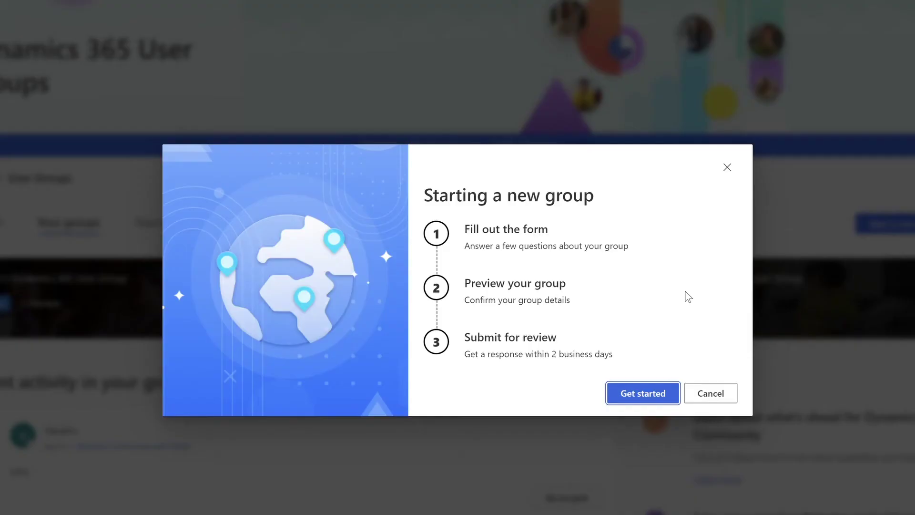
Step: Paste in the group name and set the location to Redmond, Washington
click(644, 394)
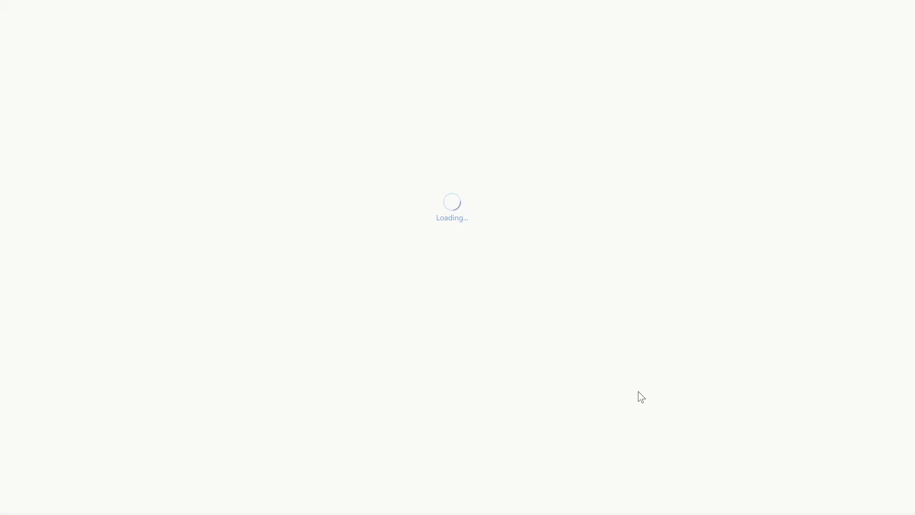
text(Monica's Dynamics 365 User Group)
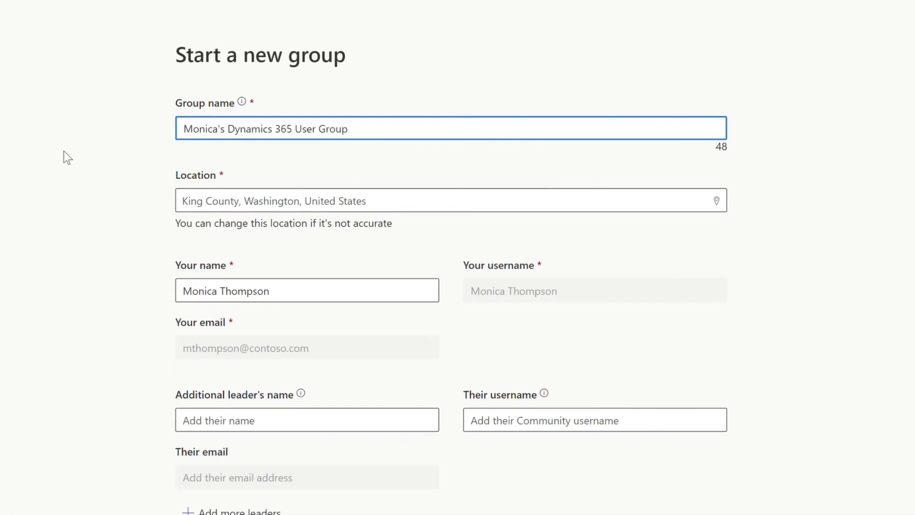
click(198, 205)
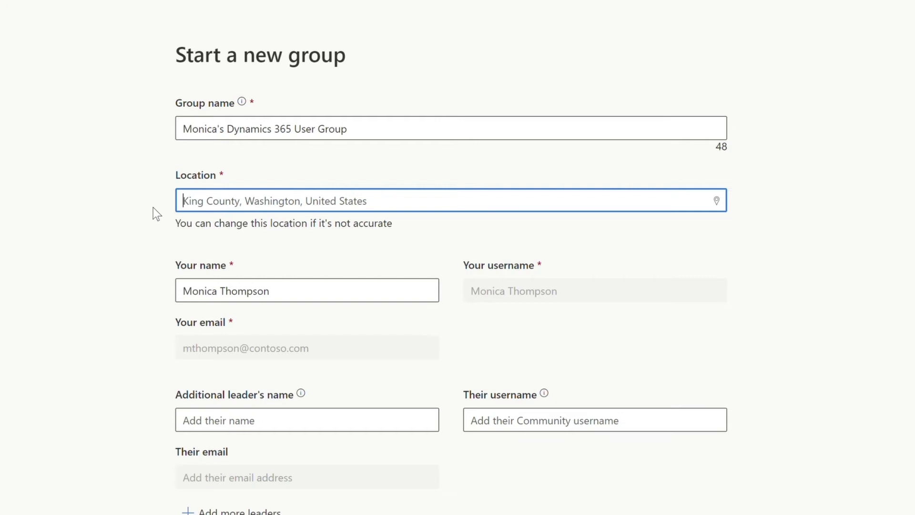
text(Red)
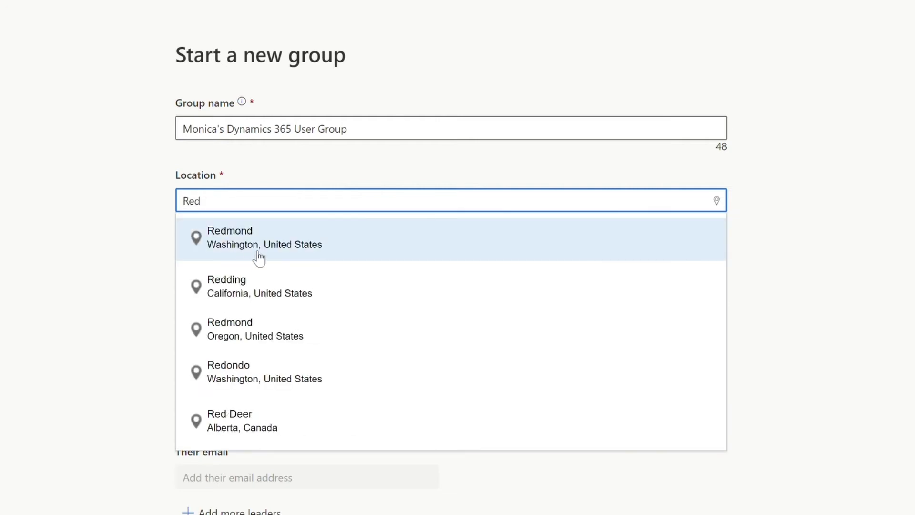
click(254, 251)
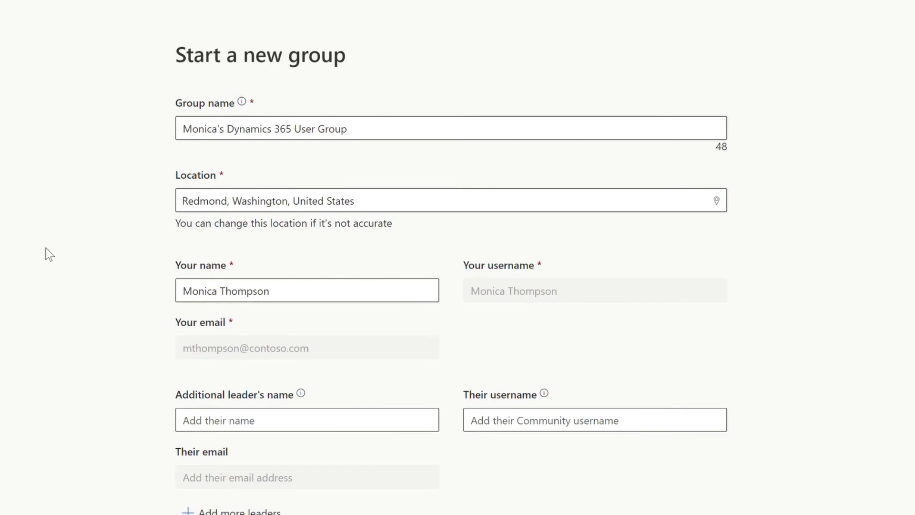
Step: Add an additional leader with their full name and matching community username
scroll(47, 248, down, 5)
click(301, 151)
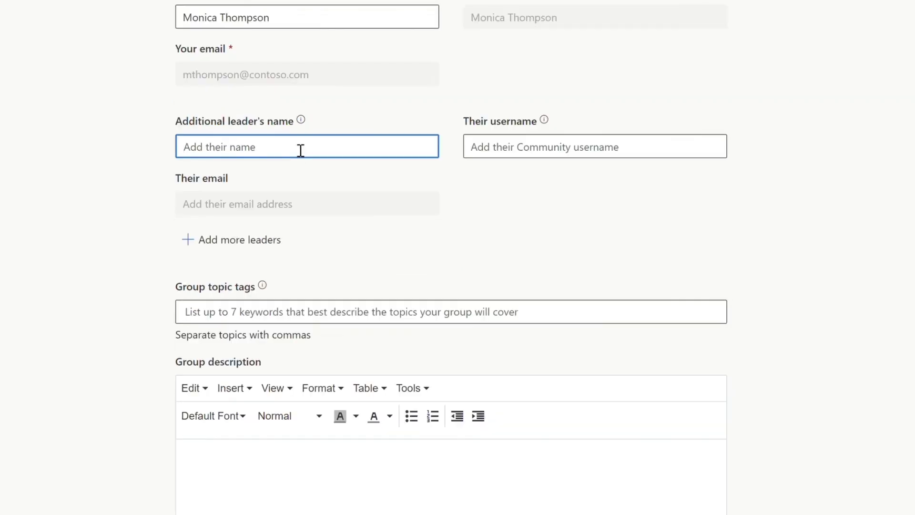
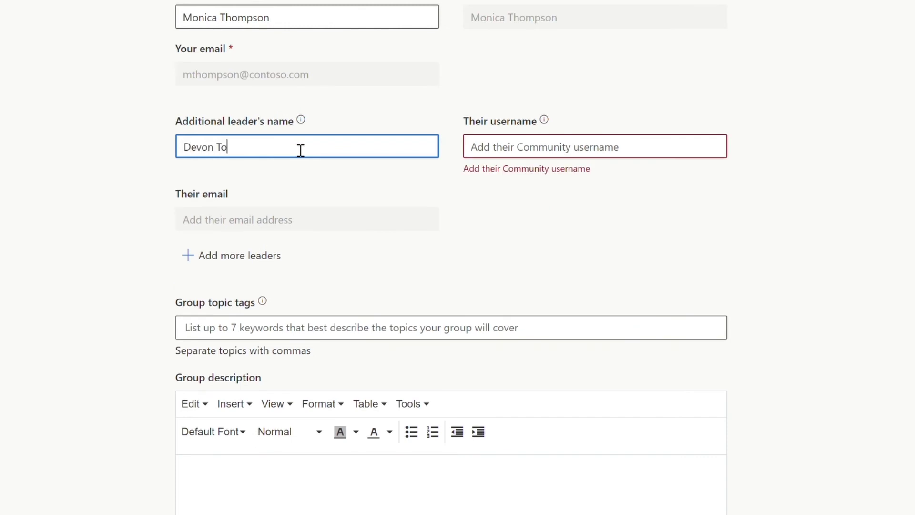
key(Tab)
text(Devon)
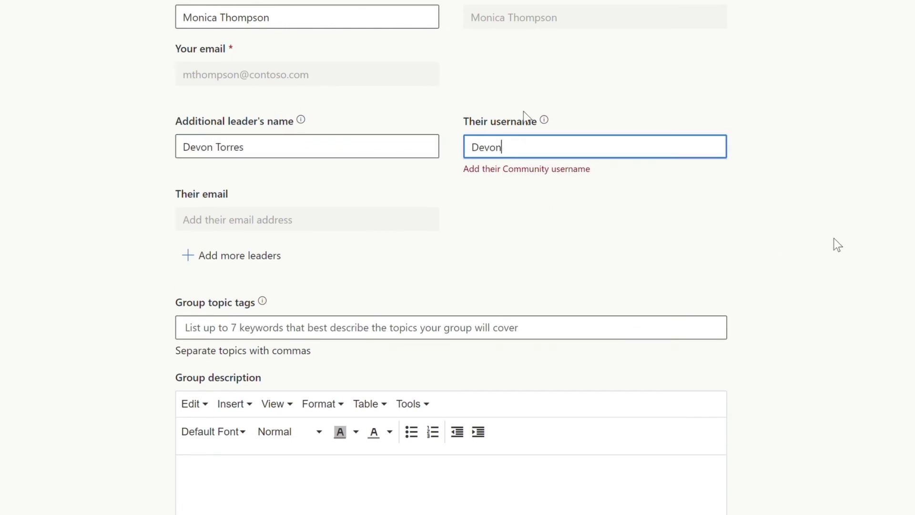
key(BackSpace)
text(202)
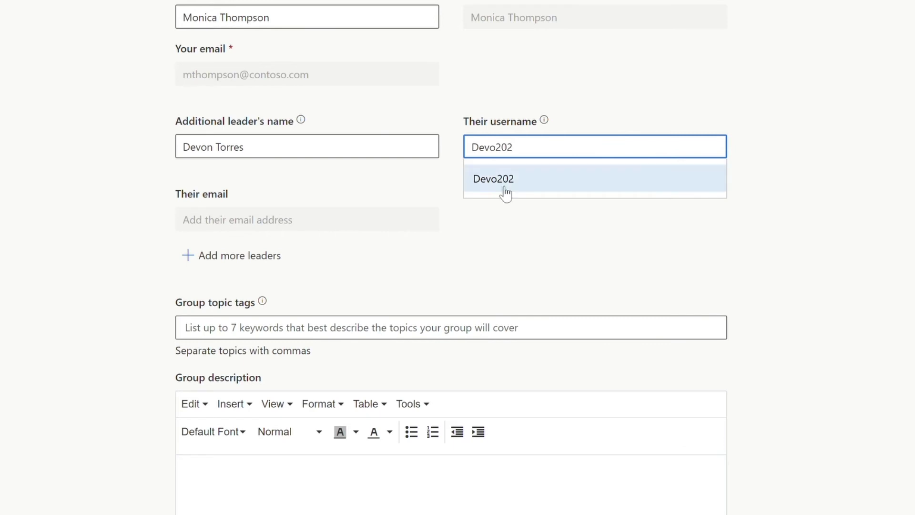
click(547, 179)
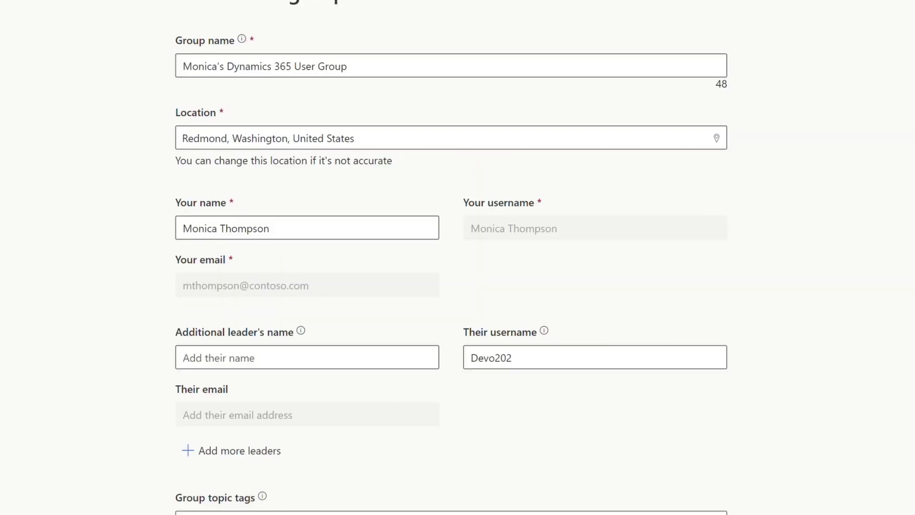
Step: Paste tags Microsoft Dynamics 365, Customer Voice, Fast Track, Success Hub and the description
scroll(451, 258, down, 9)
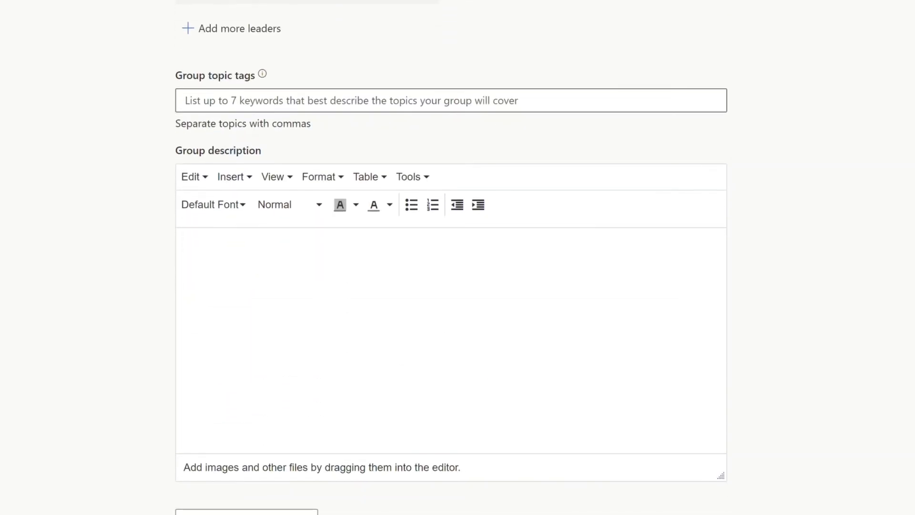
click(293, 100)
text(Microsoft Dynamics 365, Customer Voice, Fast Track, Success Hub)
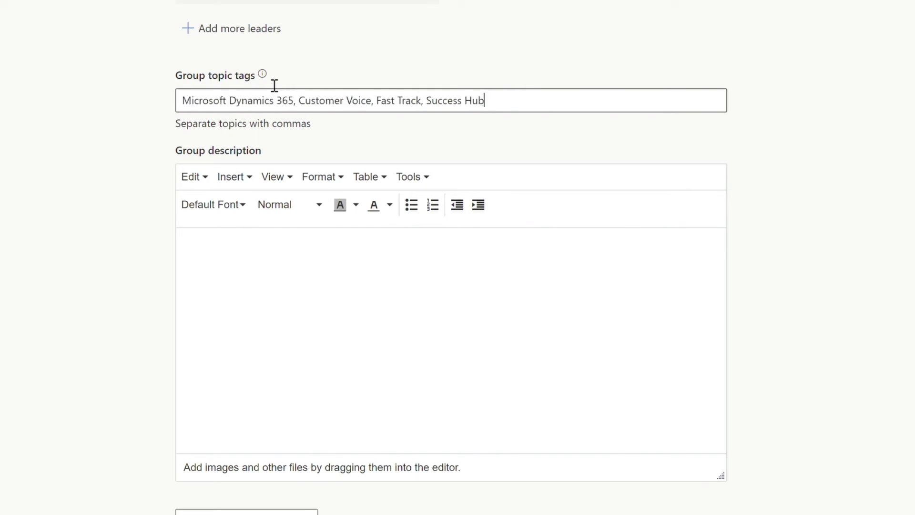
click(371, 315)
text(Join us every month virtually to hear from community members and Microsoft Dynamics 365 product experts!)
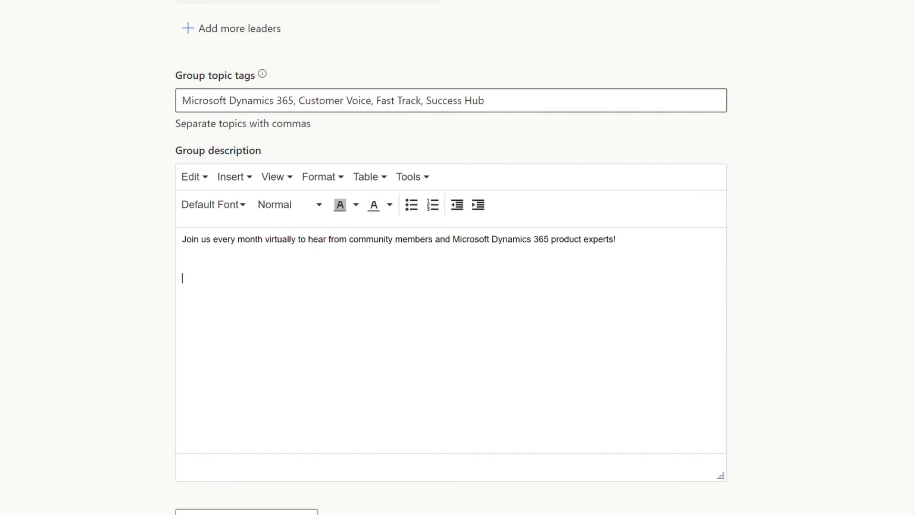
Step: Preview the new group's page
scroll(305, 353, down, 3)
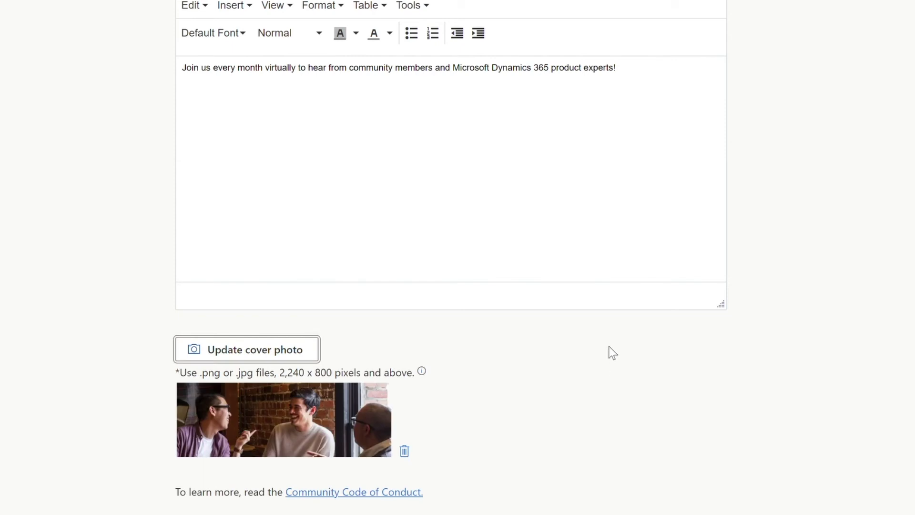
scroll(610, 352, down, 1)
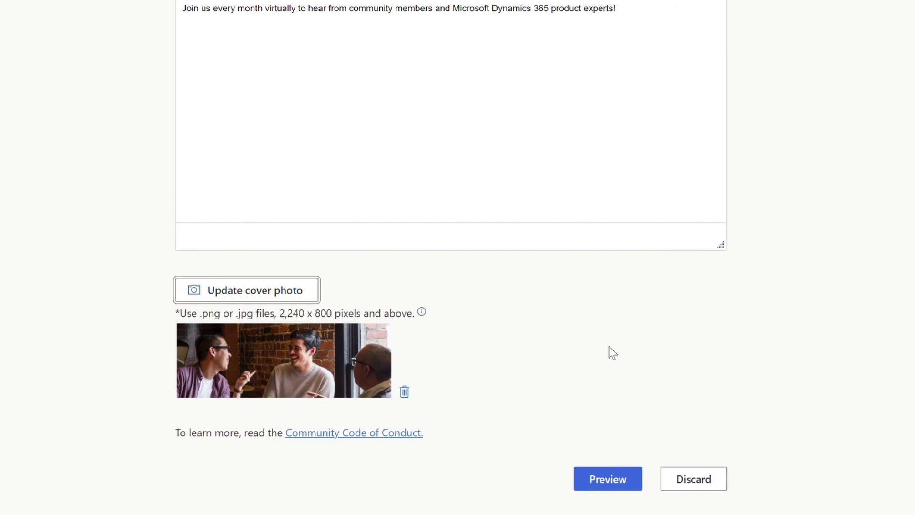
scroll(609, 350, down, 3)
click(633, 328)
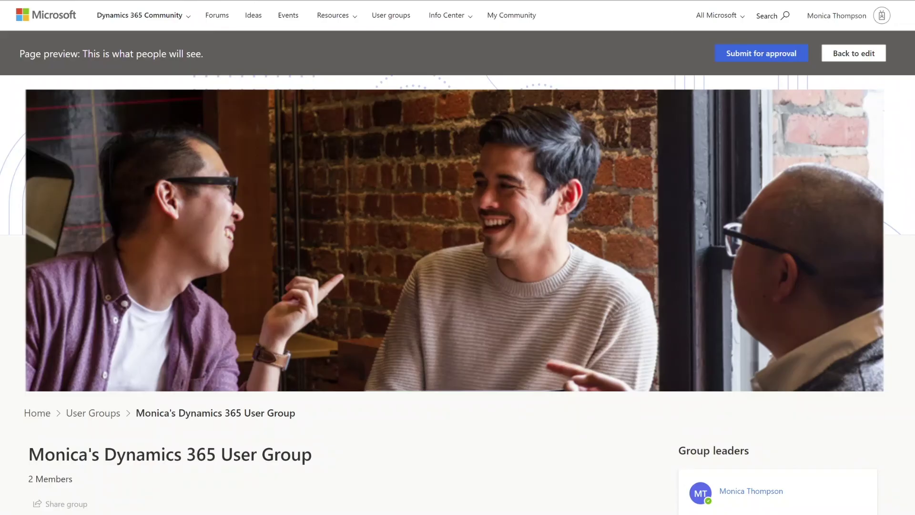
Step: Review the group page preview and submit the group for approval
scroll(457, 271, down, 5)
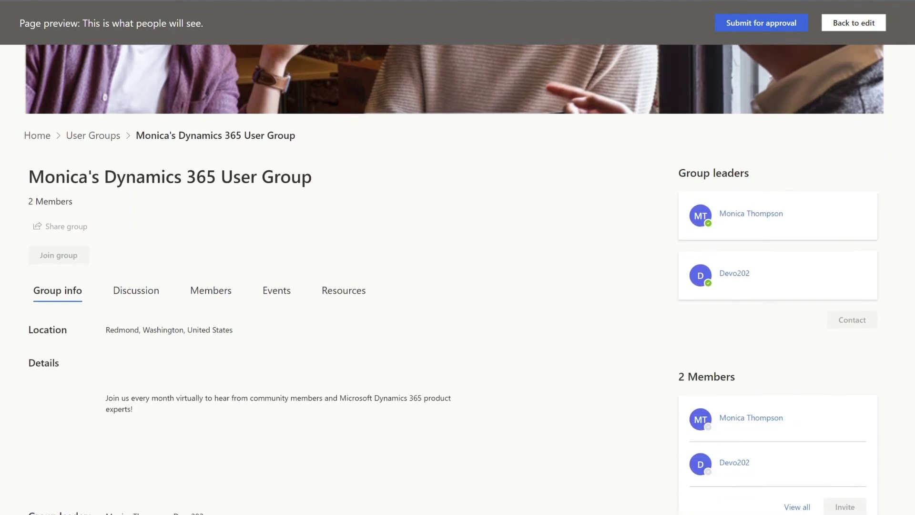
scroll(458, 257, up, 8)
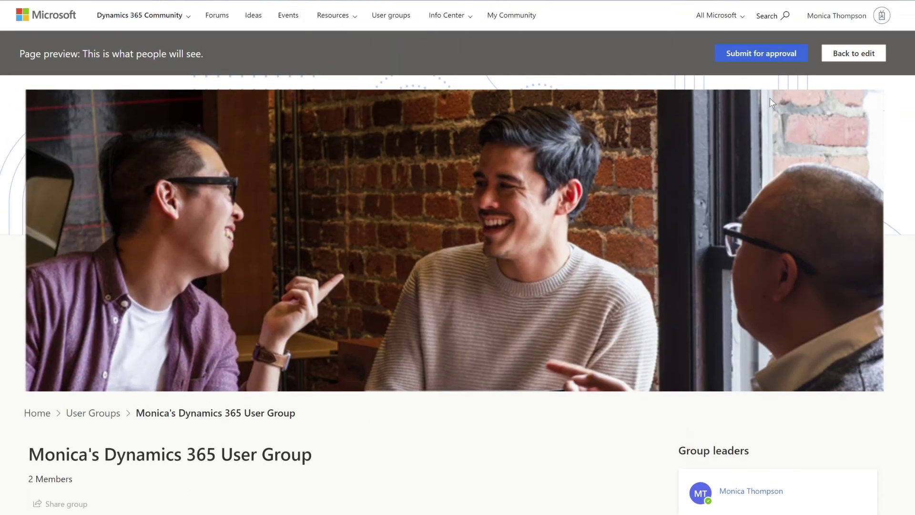
click(752, 57)
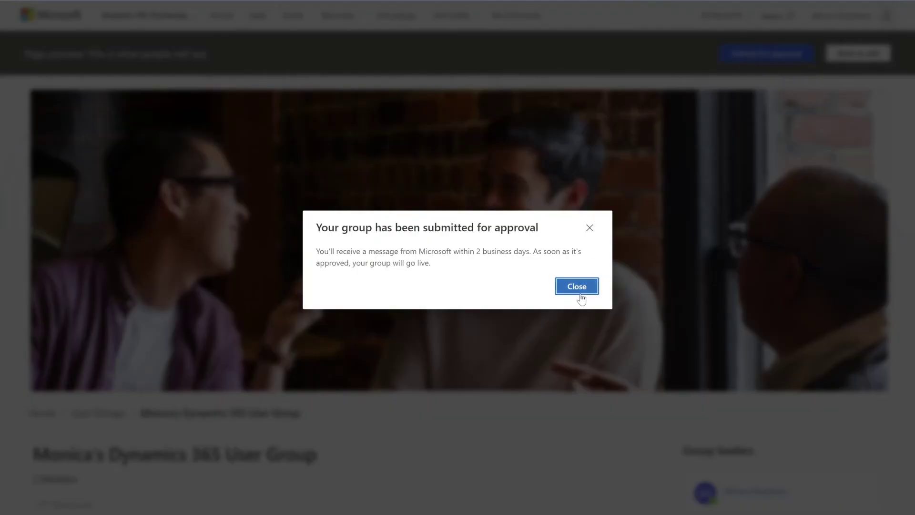